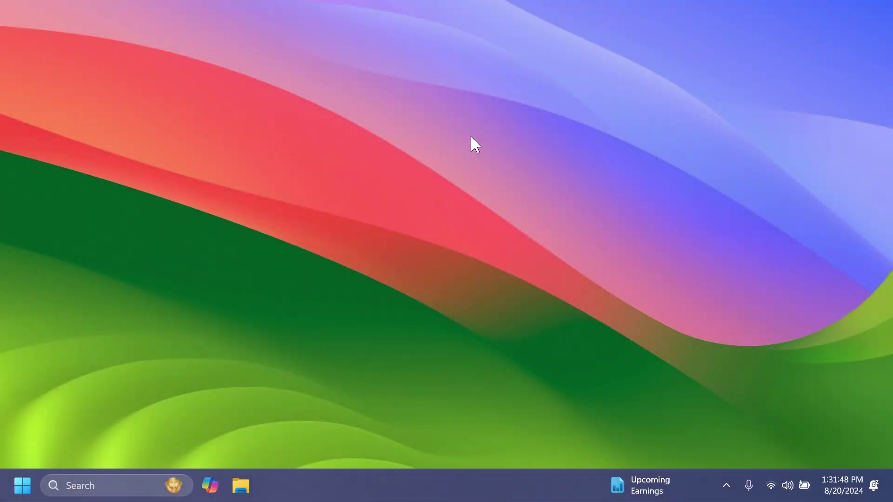
- Look up the Windows version details with a 'vers' search, then close Settings
{"action": "key", "text": "super"}
{"action": "type", "text": "vers"}
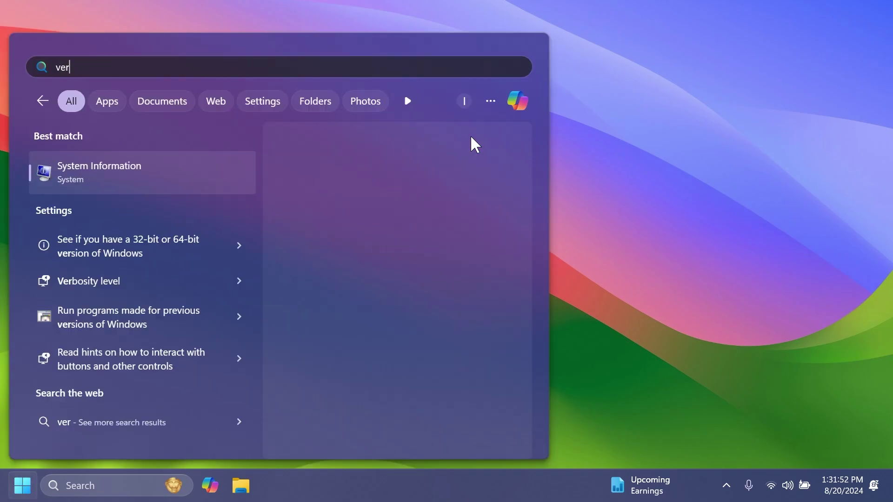
{"action": "left_click", "coordinate": [186, 225]}
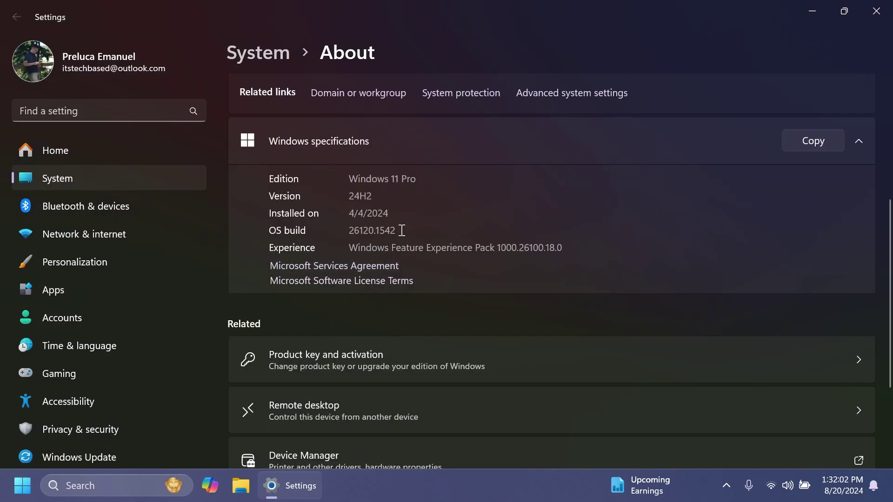
{"action": "scroll", "coordinate": [402, 231], "scroll_direction": "up", "scroll_amount": 1}
{"action": "left_click", "coordinate": [876, 11]}
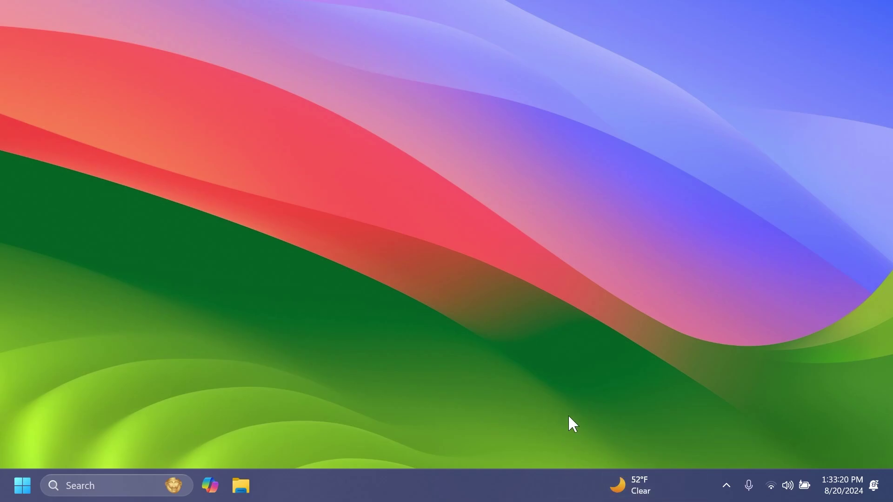
- Set Taskbar alignment to Center under Taskbar behaviors in the taskbar settings
{"action": "right_click", "coordinate": [423, 489]}
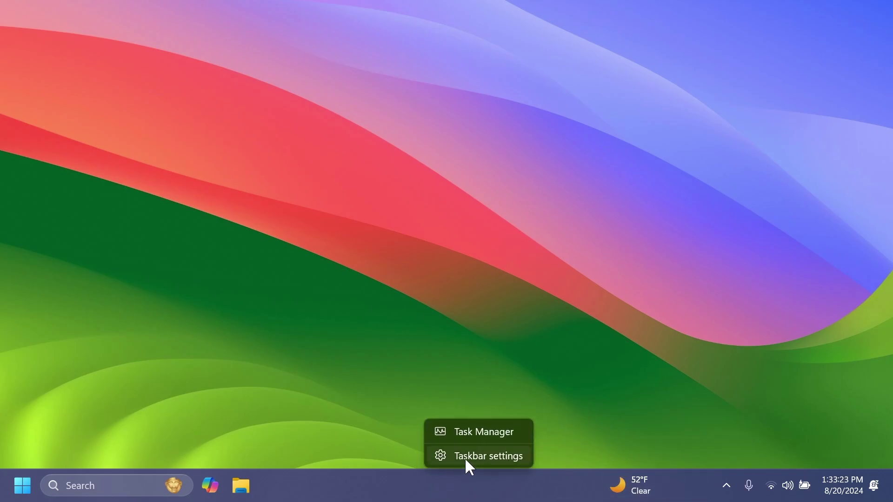
{"action": "left_click", "coordinate": [468, 456]}
{"action": "scroll", "coordinate": [488, 253], "scroll_direction": "down", "scroll_amount": 5}
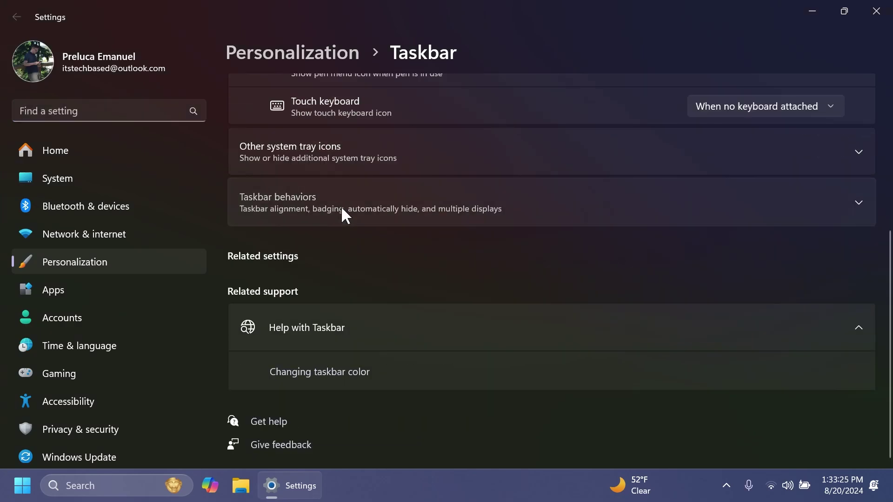
{"action": "left_click", "coordinate": [343, 211]}
{"action": "left_click", "coordinate": [786, 250]}
{"action": "left_click", "coordinate": [781, 269]}
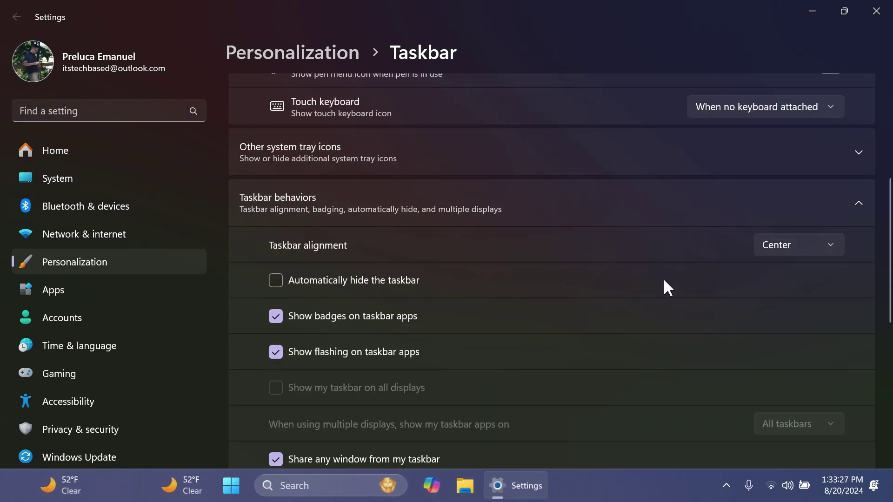
{"action": "left_click", "coordinate": [133, 490]}
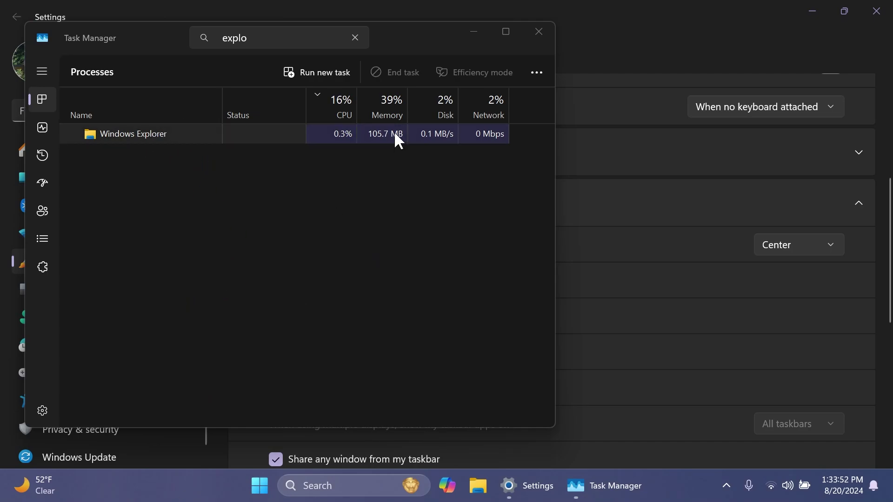
- Close Task Manager, change Taskbar alignment from Center to Left, and close Settings
{"action": "left_click", "coordinate": [530, 34]}
{"action": "left_click", "coordinate": [798, 244]}
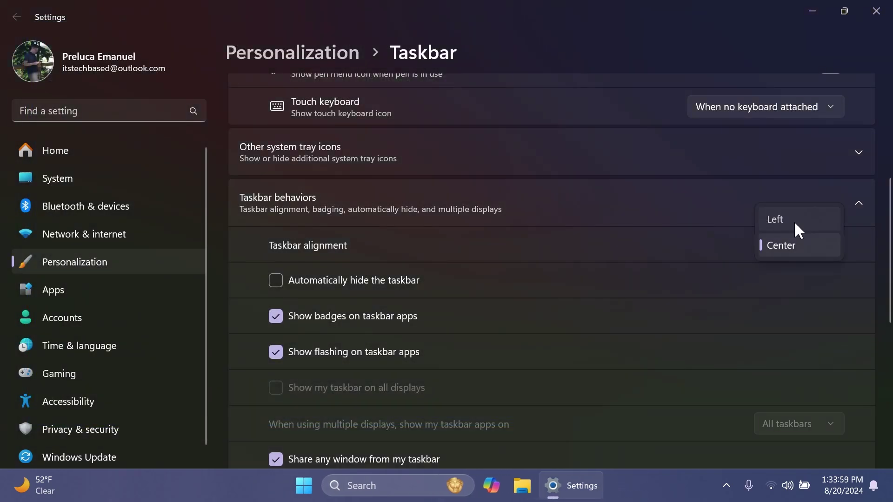
{"action": "left_click", "coordinate": [797, 224]}
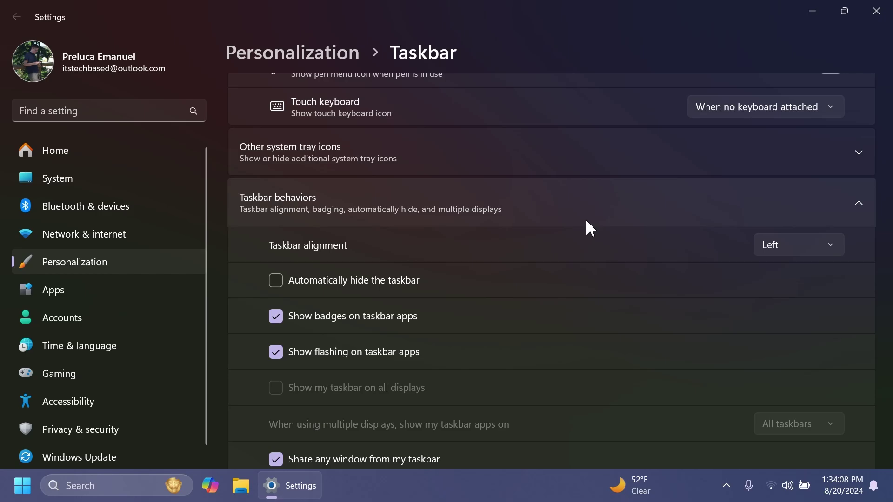
{"action": "left_click", "coordinate": [876, 11]}
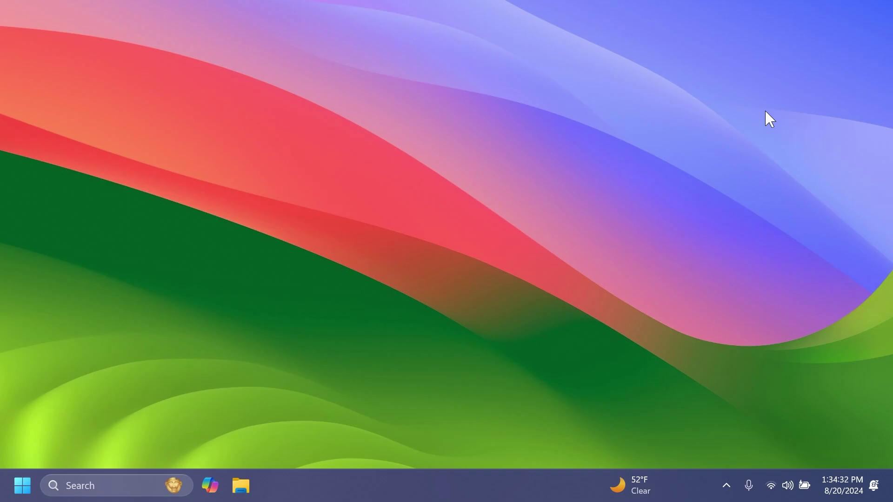
{"action": "key", "text": "super+t"}
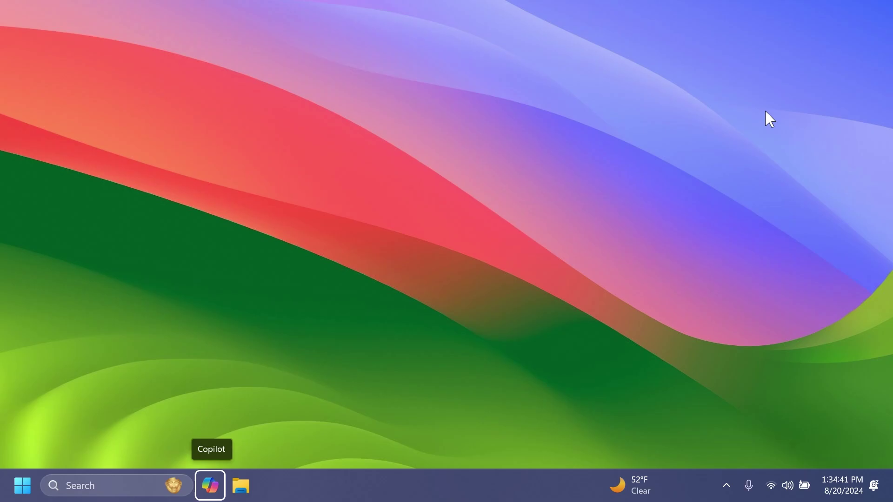
{"action": "key", "text": "Right"}
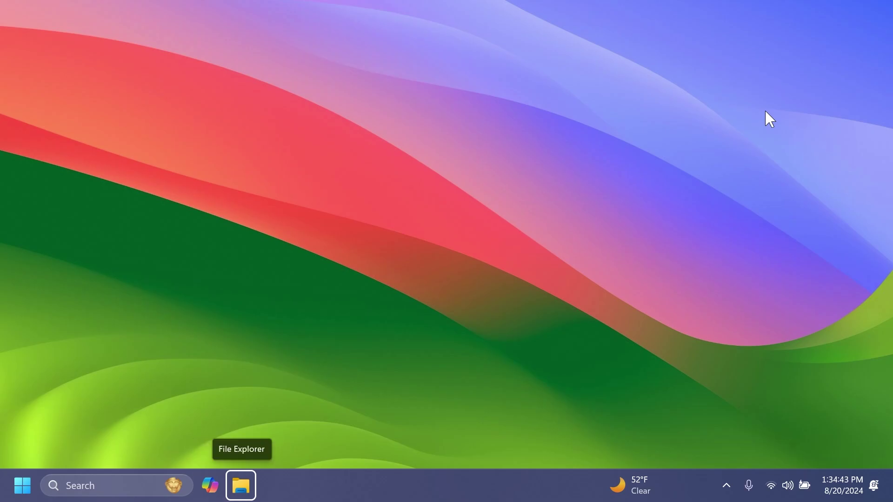
{"action": "key", "text": "Left"}
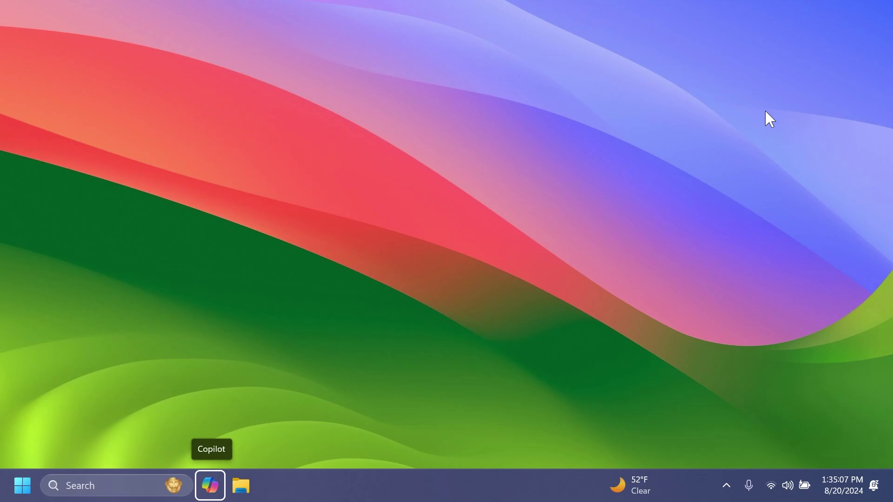
- Launch the Settings app by searching 'se' from the taskbar
{"action": "left_click", "coordinate": [147, 484]}
{"action": "type", "text": "se"}
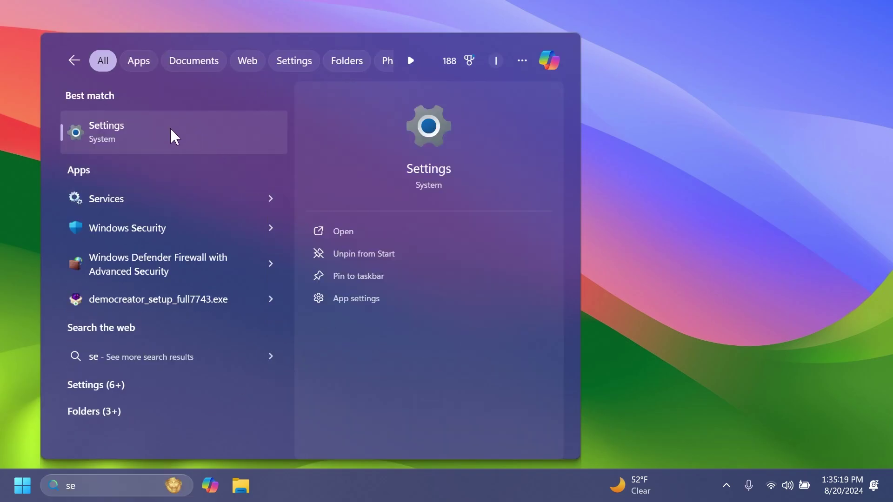
{"action": "left_click", "coordinate": [169, 127]}
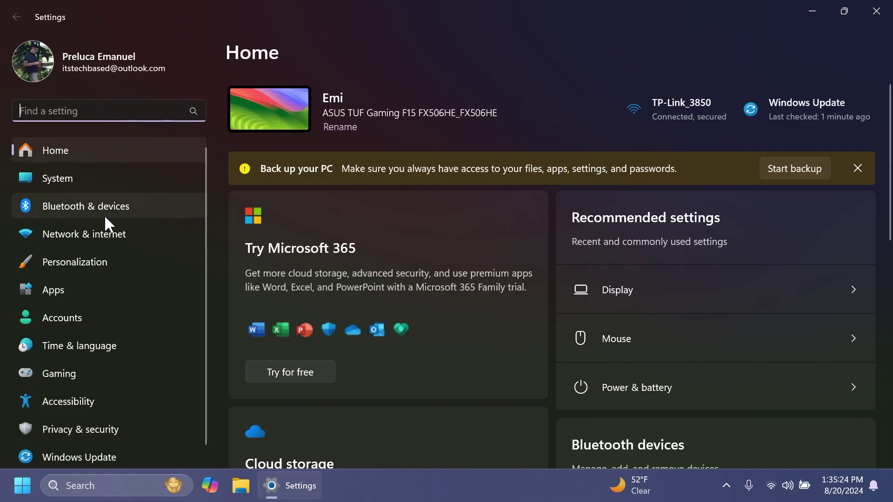
- Go to Bluetooth & devices > Cameras and open the USB2.0 HD UVC WebCam page
{"action": "left_click", "coordinate": [105, 214]}
{"action": "scroll", "coordinate": [349, 251], "scroll_direction": "down", "scroll_amount": 4}
{"action": "left_click", "coordinate": [341, 335]}
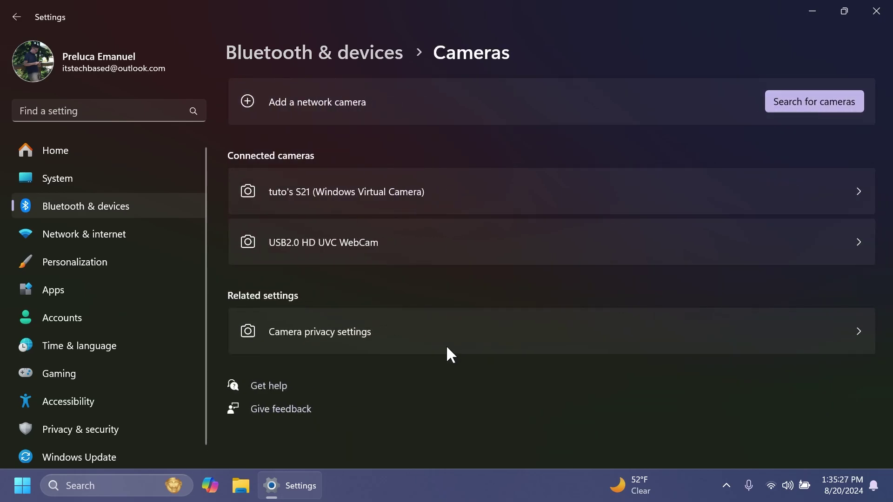
{"action": "left_click", "coordinate": [386, 247]}
{"action": "scroll", "coordinate": [455, 322], "scroll_direction": "down", "scroll_amount": 5}
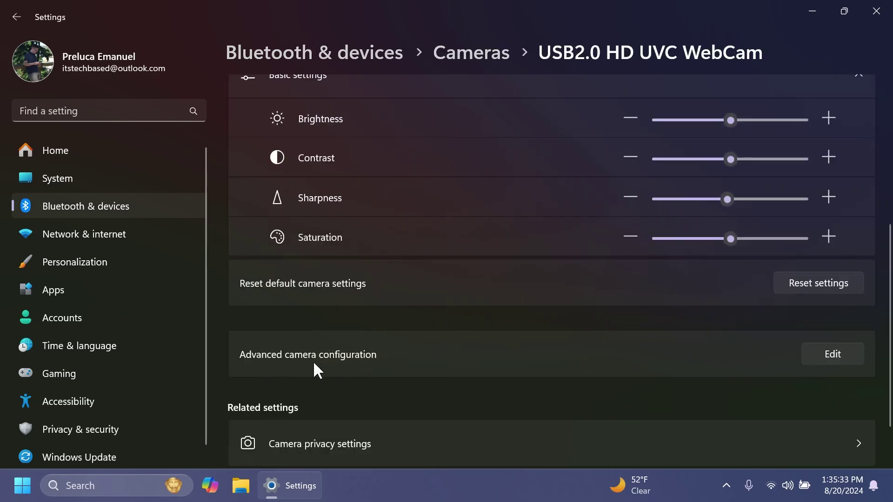
- Open the webcam's Advanced camera configuration and toggle Multi-app Camera on, then back off
{"action": "left_click", "coordinate": [823, 367]}
{"action": "left_click", "coordinate": [591, 178]}
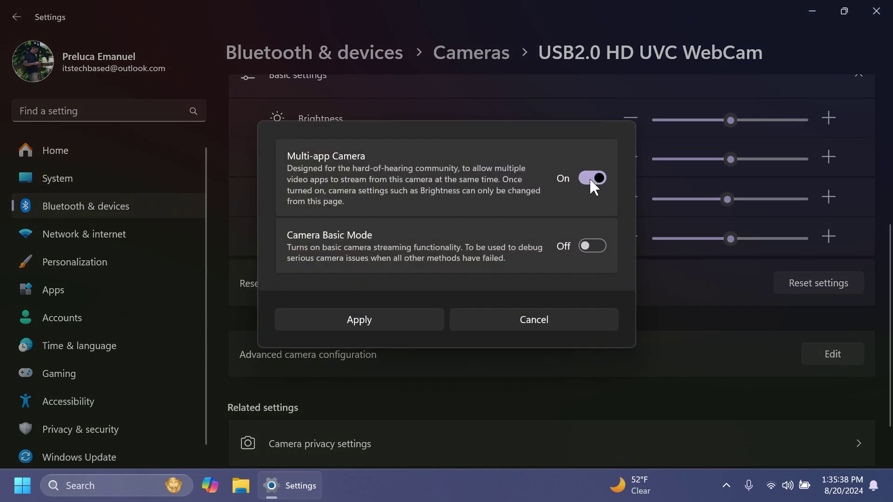
{"action": "left_click", "coordinate": [590, 177]}
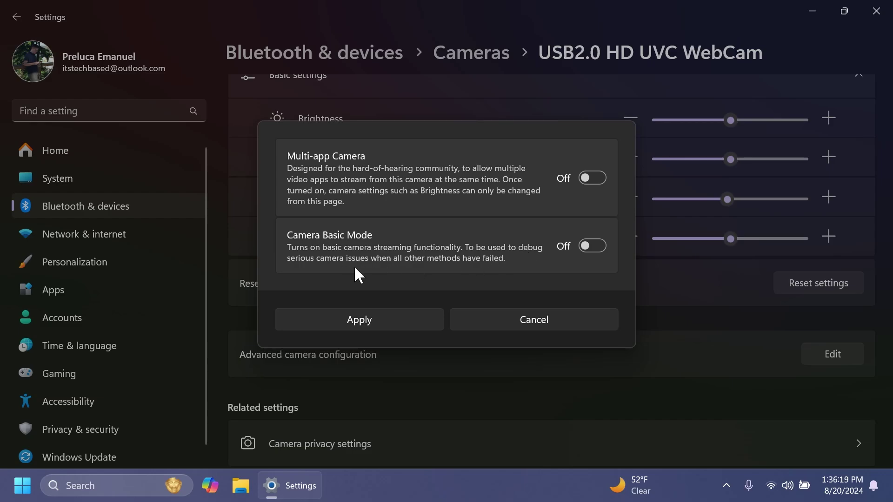
- Cancel the Advanced camera configuration dialog without applying changes
{"action": "left_click", "coordinate": [509, 328]}
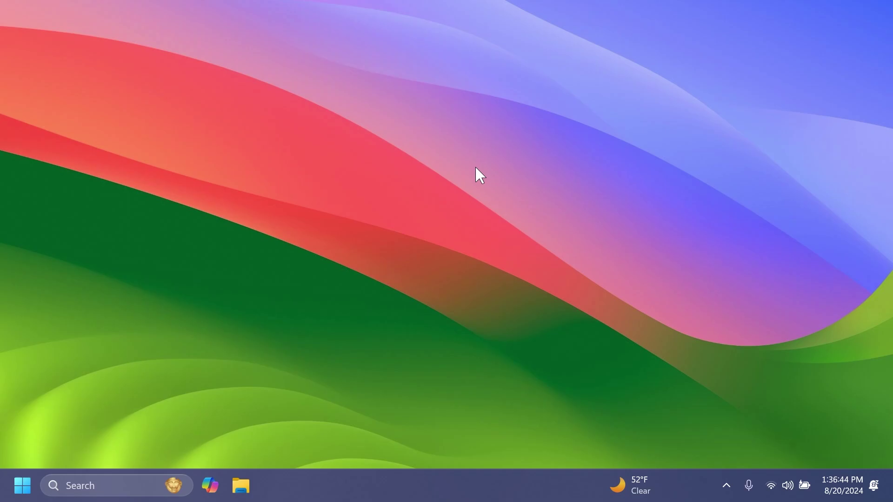